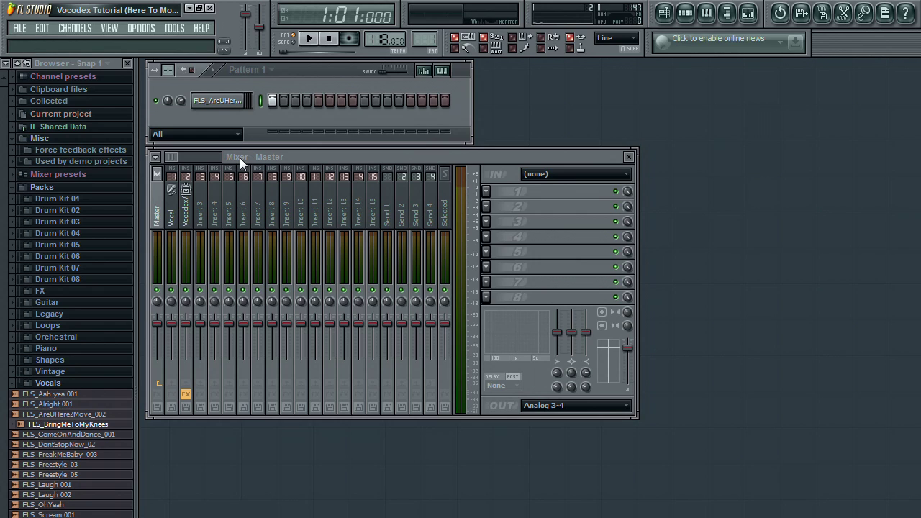
# Check the Vocodex/Synth and Vocal mixer tracks, then open the FLS_AreUHere2Move_002 channel settings.
pyautogui.click(194, 214)
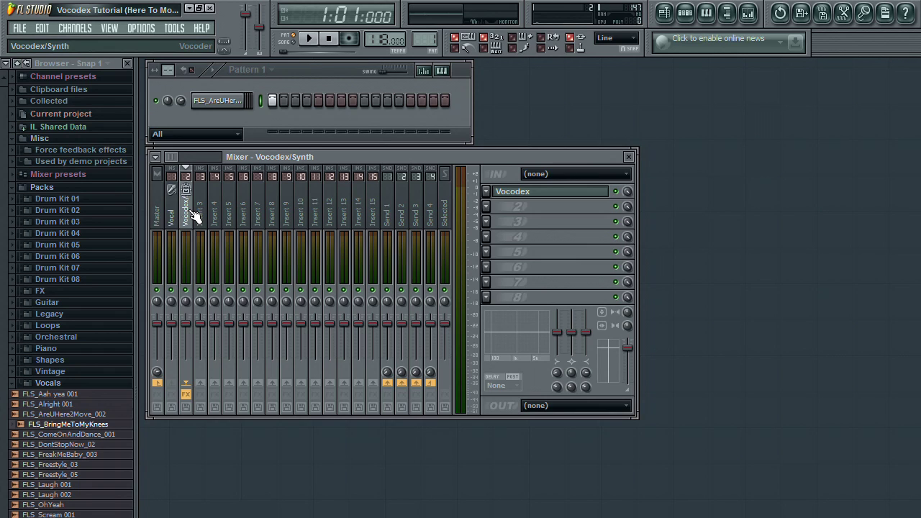
pyautogui.click(172, 214)
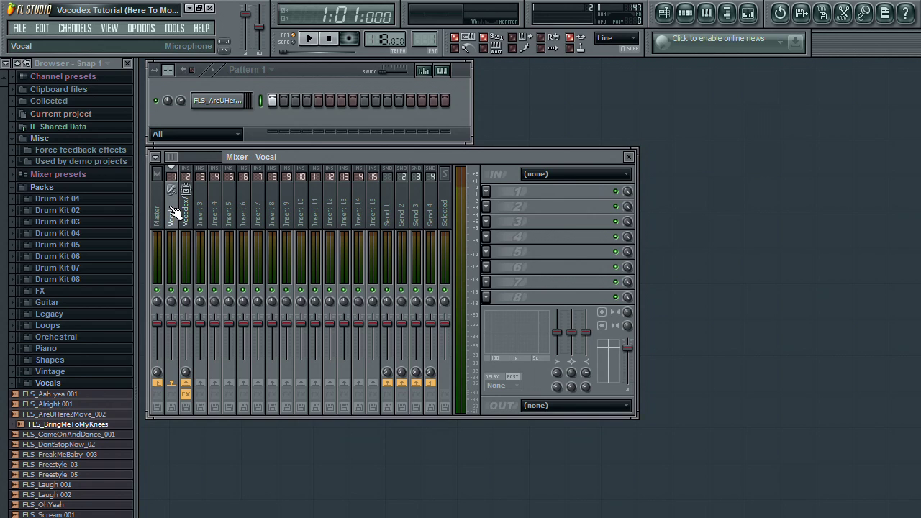
pyautogui.click(216, 101)
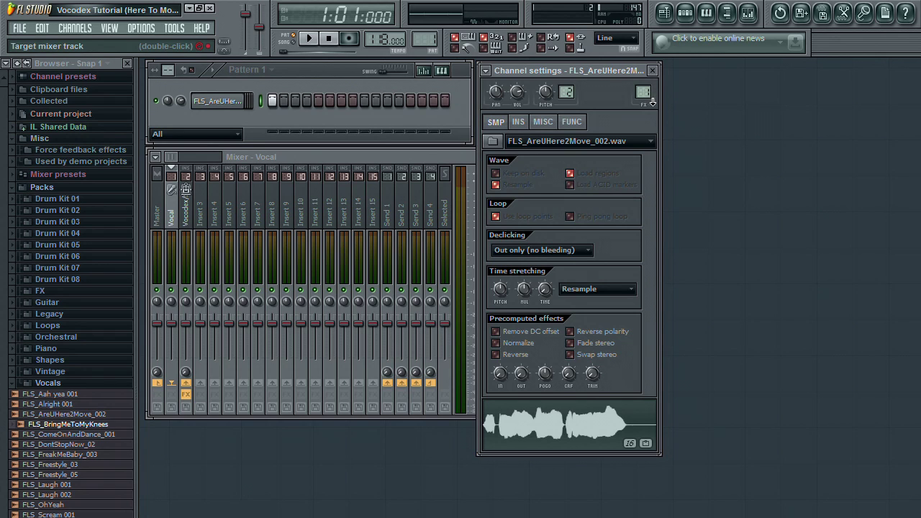
# Check the Vocal insert's name in the rename box and keep it as Vocal.
pyautogui.rightClick(174, 220)
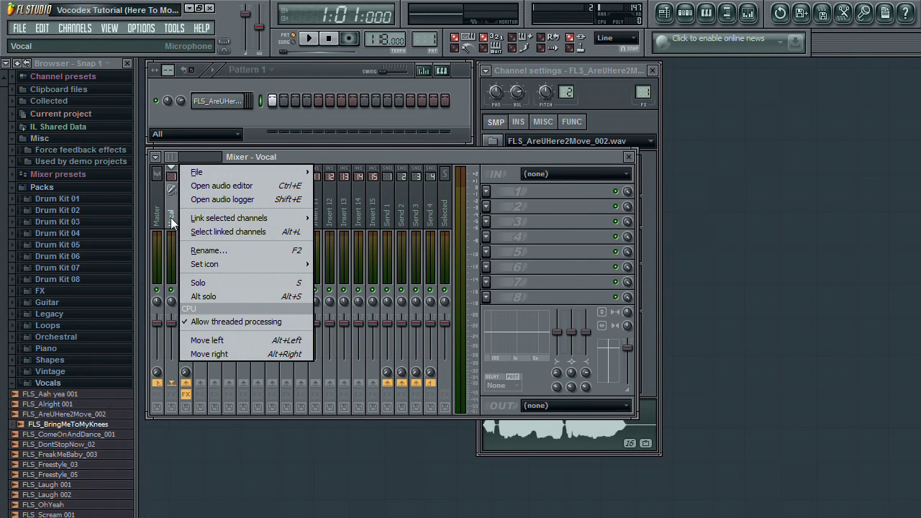
pyautogui.click(200, 249)
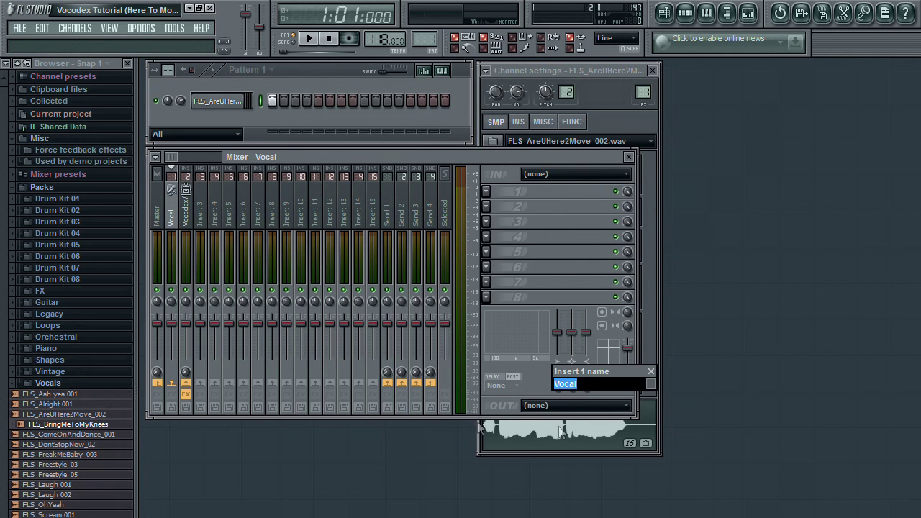
pyautogui.click(607, 385)
pyautogui.click(650, 371)
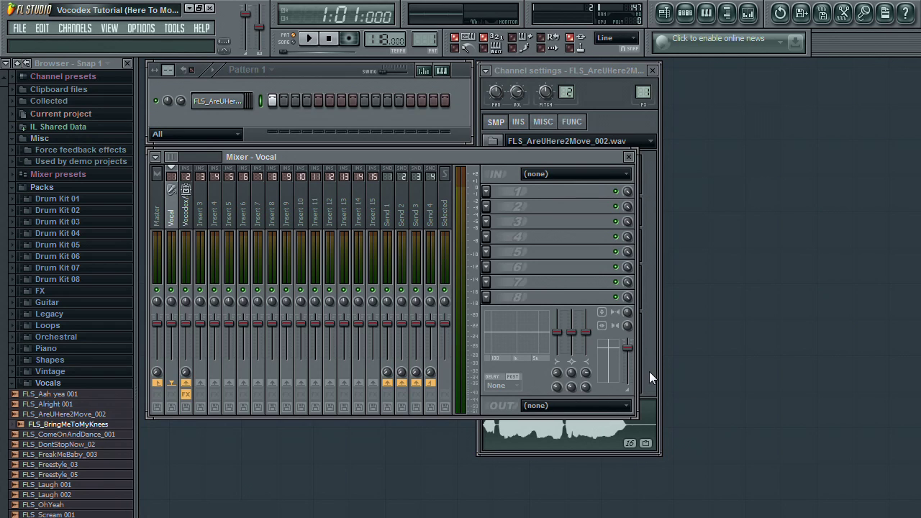
# Check the Vocodex/Synth insert's name in the rename box and keep it unchanged.
pyautogui.click(188, 216)
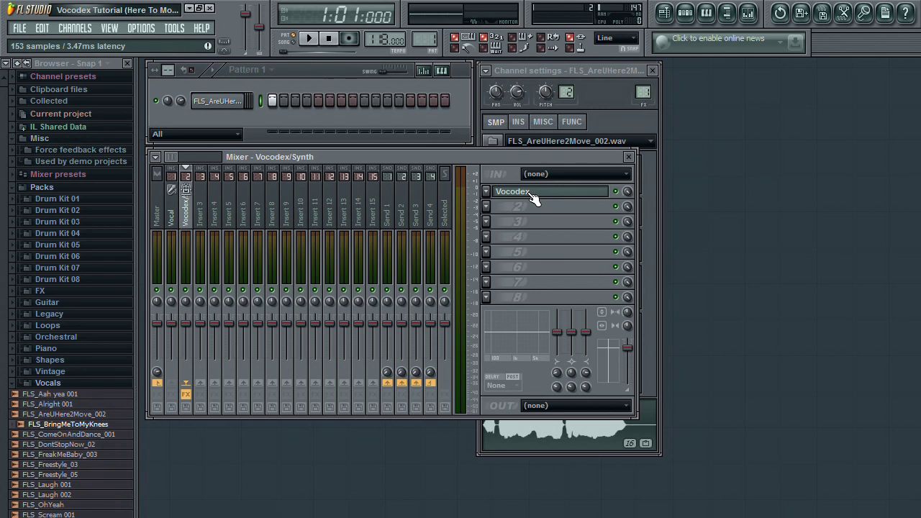
pyautogui.rightClick(194, 222)
pyautogui.click(218, 249)
pyautogui.click(622, 384)
pyautogui.press('Return')
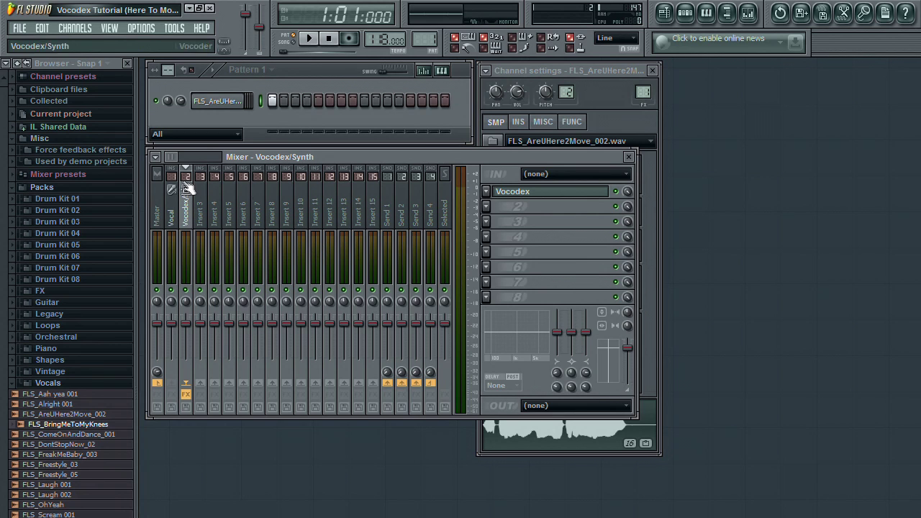
# Give the Vocodex/Synth insert a vocoder icon, then reselect the Vocal track.
pyautogui.click(185, 187)
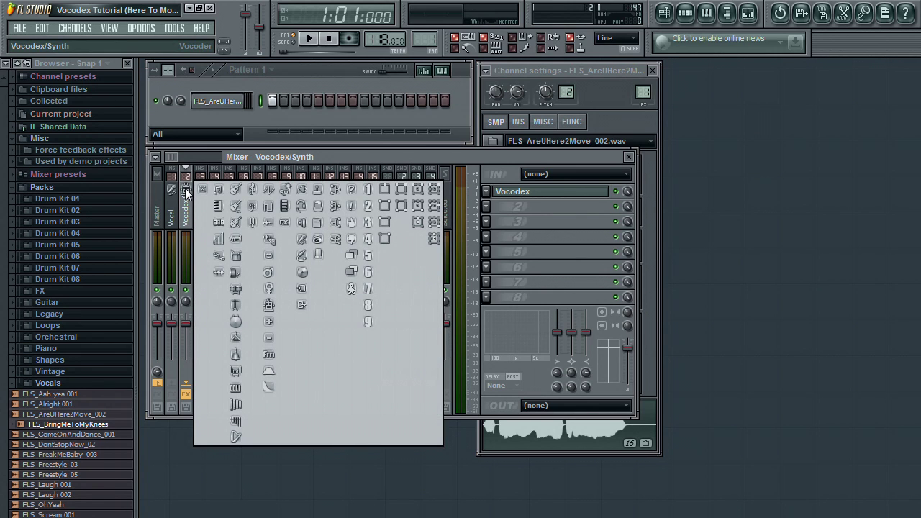
pyautogui.click(274, 304)
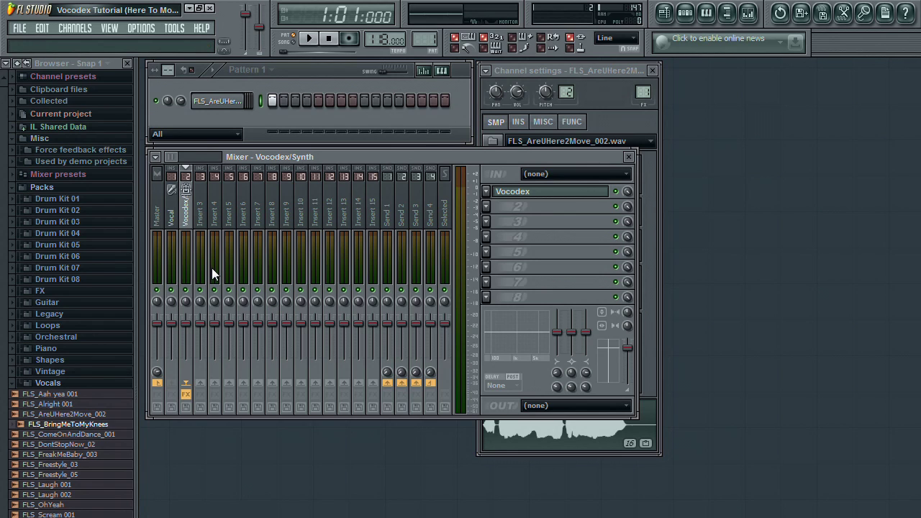
pyautogui.click(174, 213)
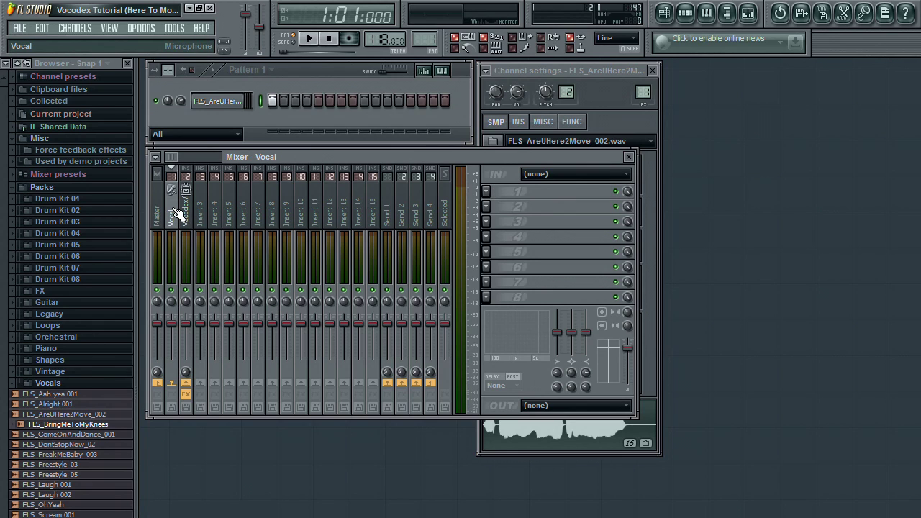
# Route Vocal into Vocodex/Synth with 'Sidechain to this track' and open its Vocodex plugin window.
pyautogui.rightClick(188, 385)
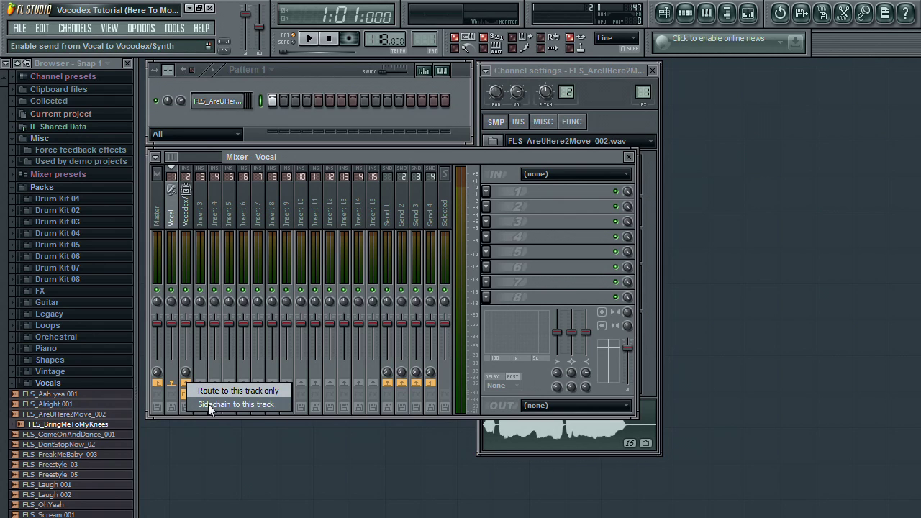
pyautogui.click(208, 404)
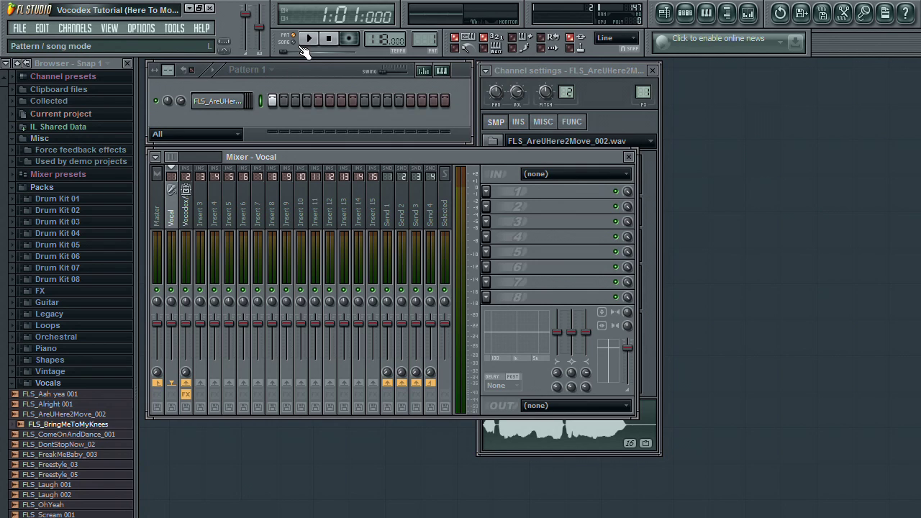
pyautogui.click(190, 216)
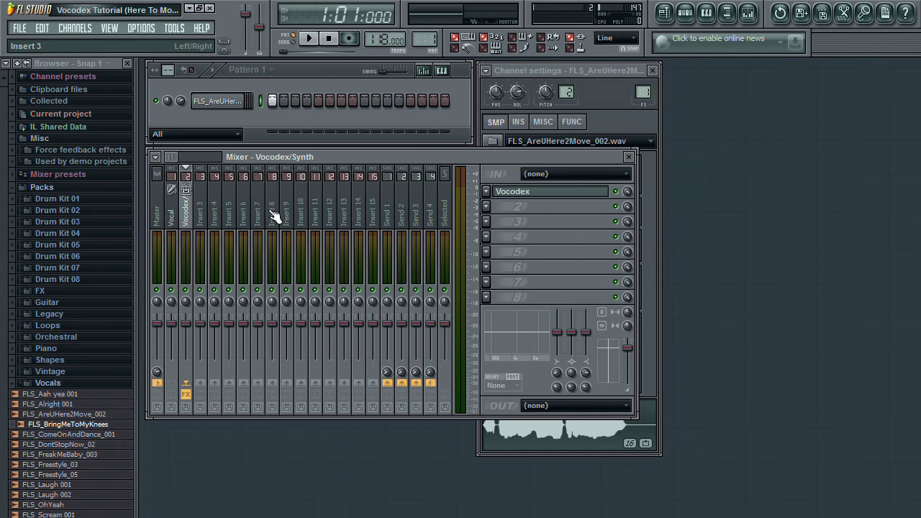
pyautogui.click(512, 193)
pyautogui.moveTo(467, 164); pyautogui.dragTo(576, 72)
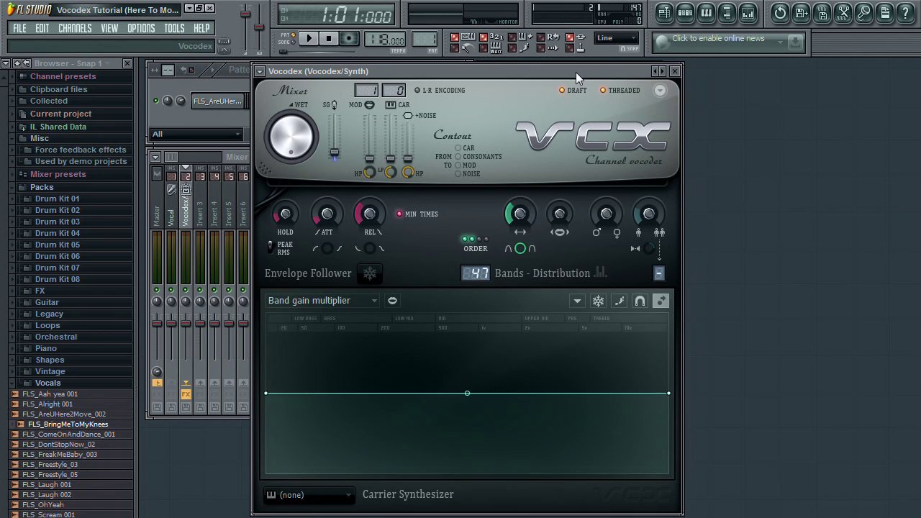
# Set the Vocodex MOD input to 1 (Vocal), raise modulator pass-through to -12.2 dB, then close Vocodex.
pyautogui.click(365, 90)
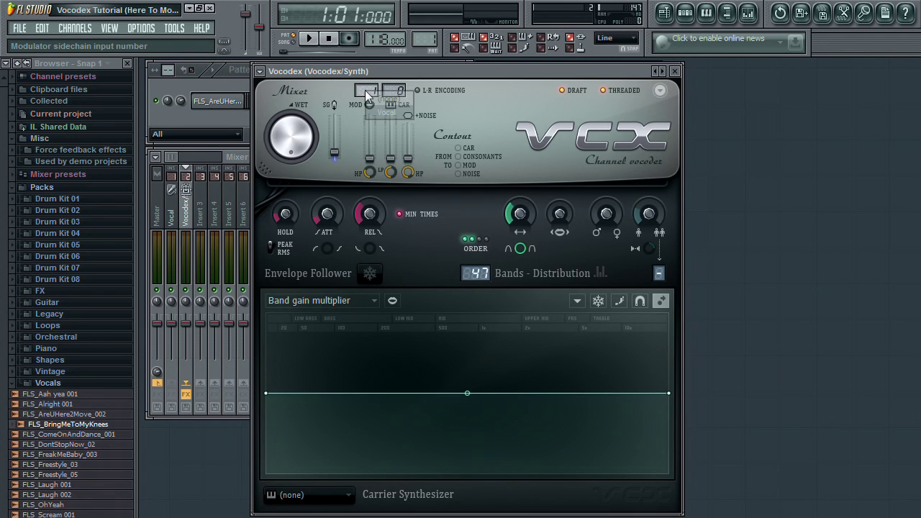
pyautogui.click(398, 113)
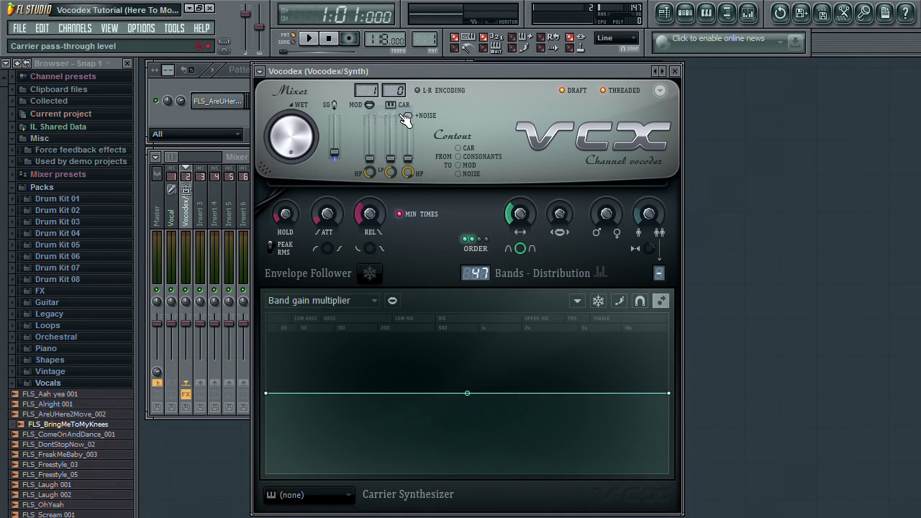
pyautogui.click(311, 40)
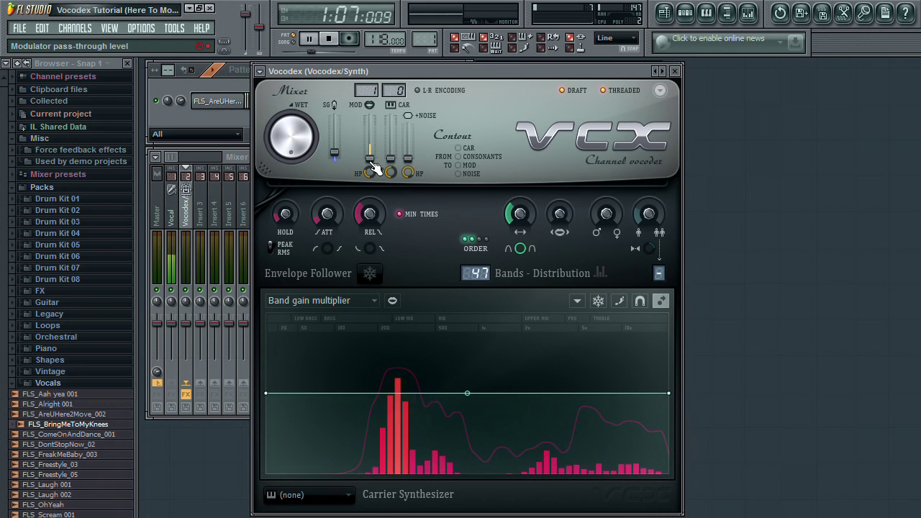
pyautogui.moveTo(374, 160)
pyautogui.mouseDown()
pyautogui.moveTo(376, 124)
pyautogui.moveTo(374, 173)
pyautogui.moveTo(376, 164)
pyautogui.mouseUp()
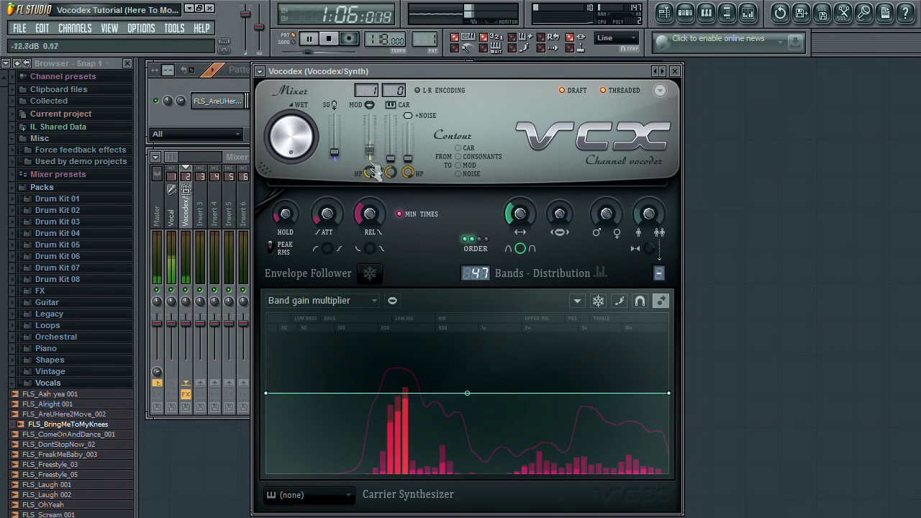
pyautogui.click(333, 41)
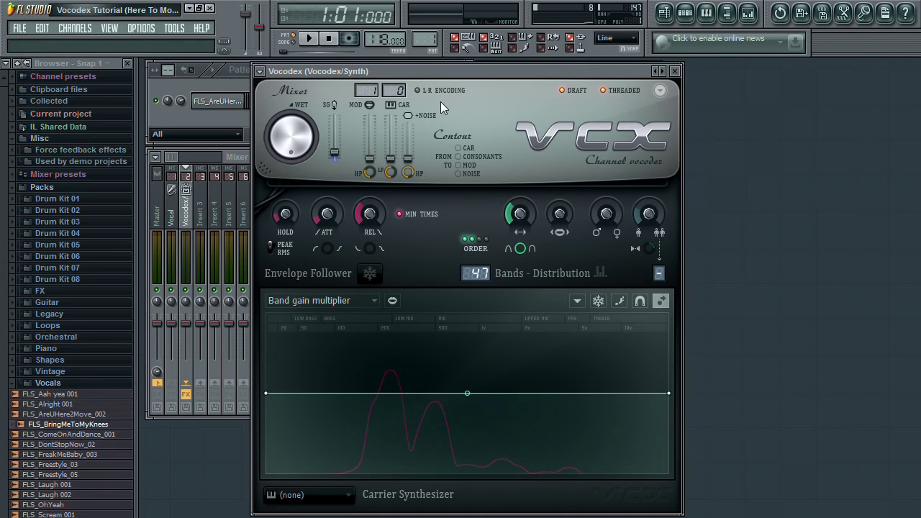
pyautogui.click(676, 71)
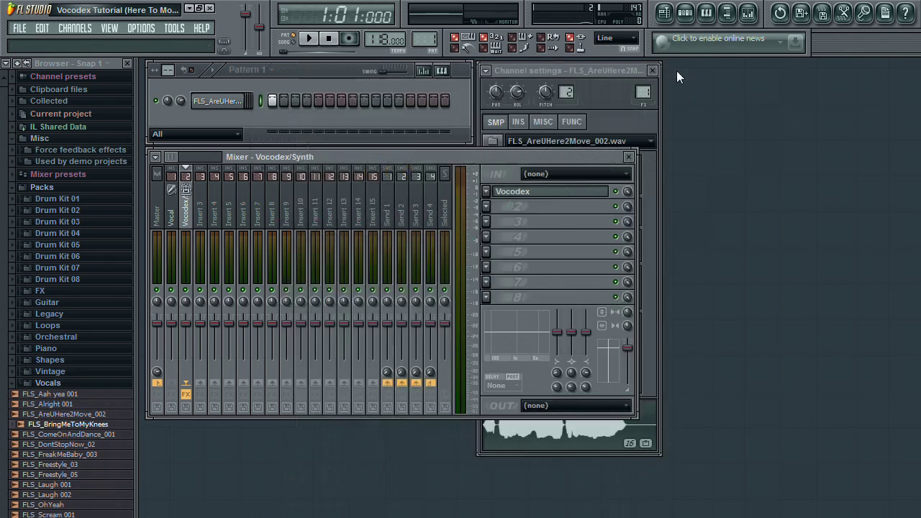
# Toggle the Vocal insert's Master send off and back on, then start project playback.
pyautogui.click(171, 214)
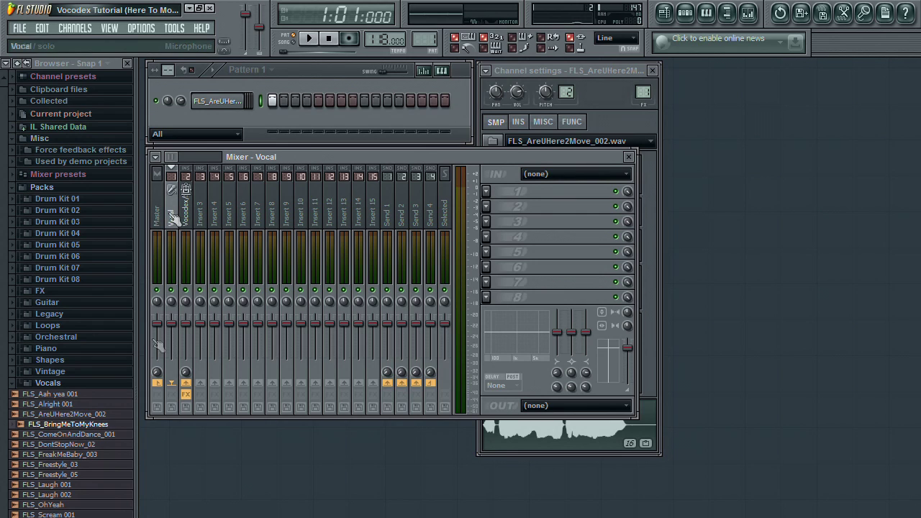
pyautogui.click(159, 371)
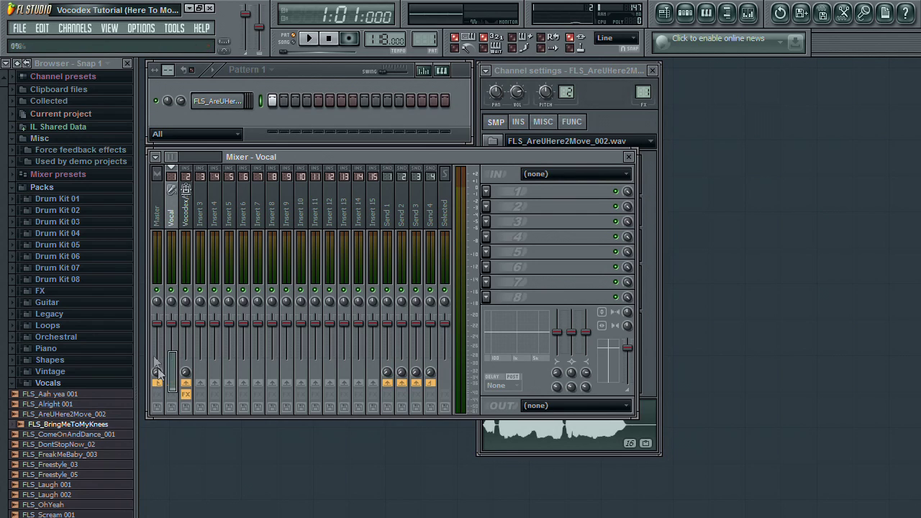
pyautogui.click(158, 372)
pyautogui.click(312, 39)
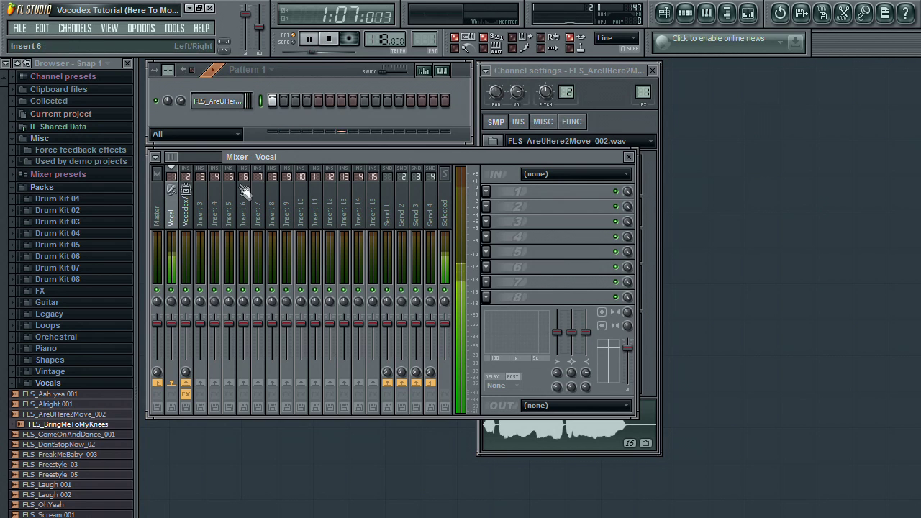
pyautogui.click(193, 217)
# Choose the Robot saw carrier synth, set modulator pass-through to -20.3 dB, and nudge WET up.
pyautogui.click(541, 192)
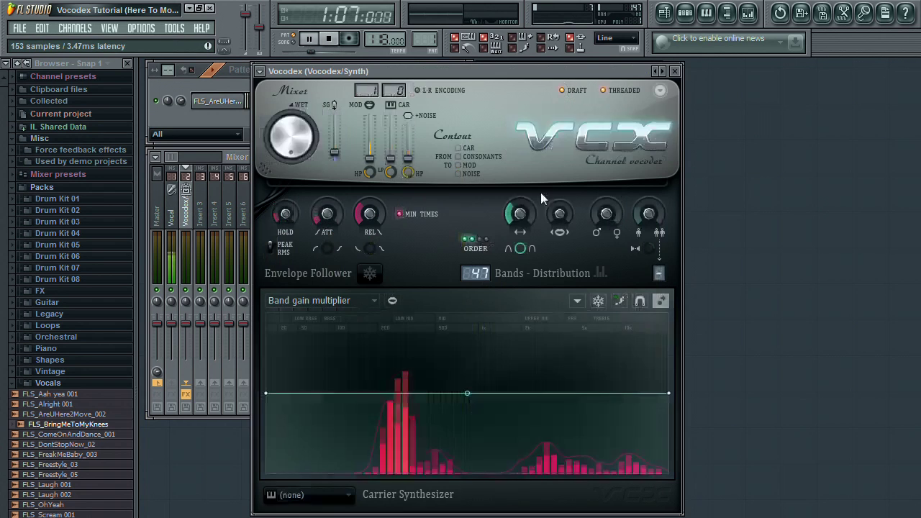
pyautogui.moveTo(369, 159); pyautogui.dragTo(370, 131)
pyautogui.click(326, 496)
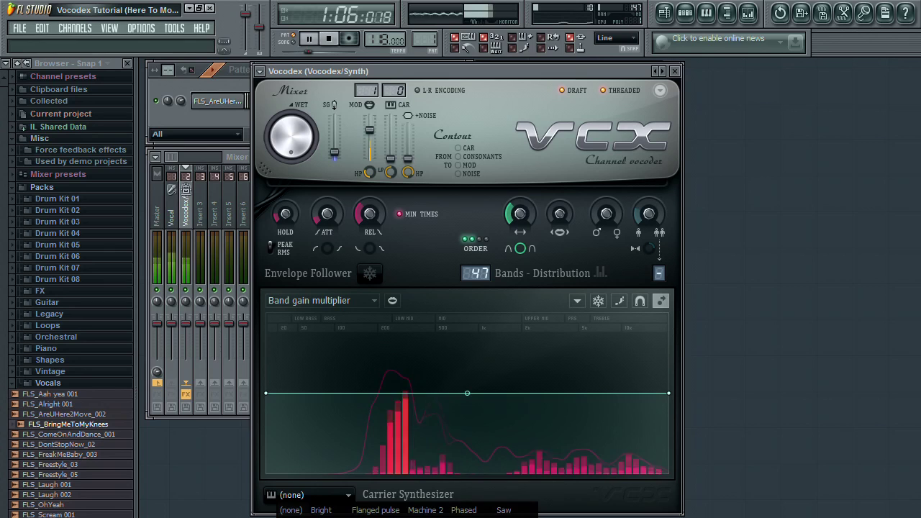
pyautogui.click(463, 514)
pyautogui.moveTo(369, 130); pyautogui.dragTo(369, 149)
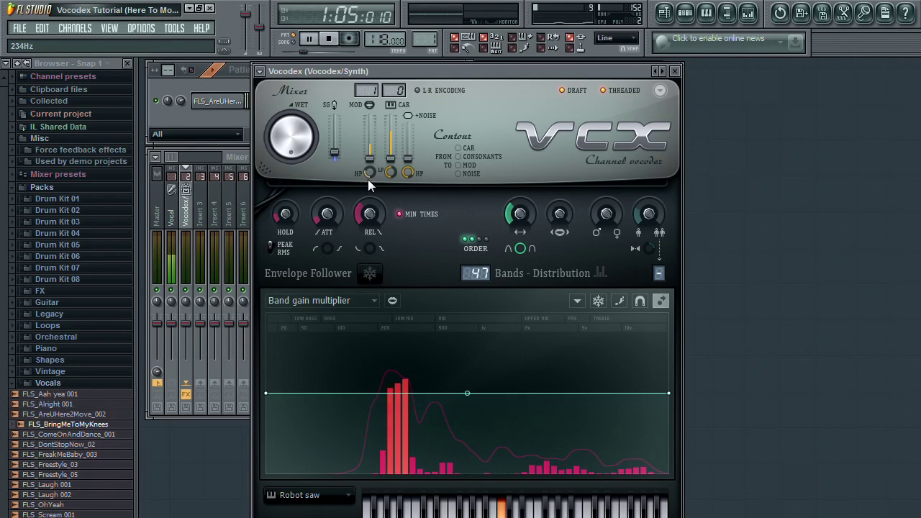
pyautogui.moveTo(309, 159); pyautogui.dragTo(280, 36)
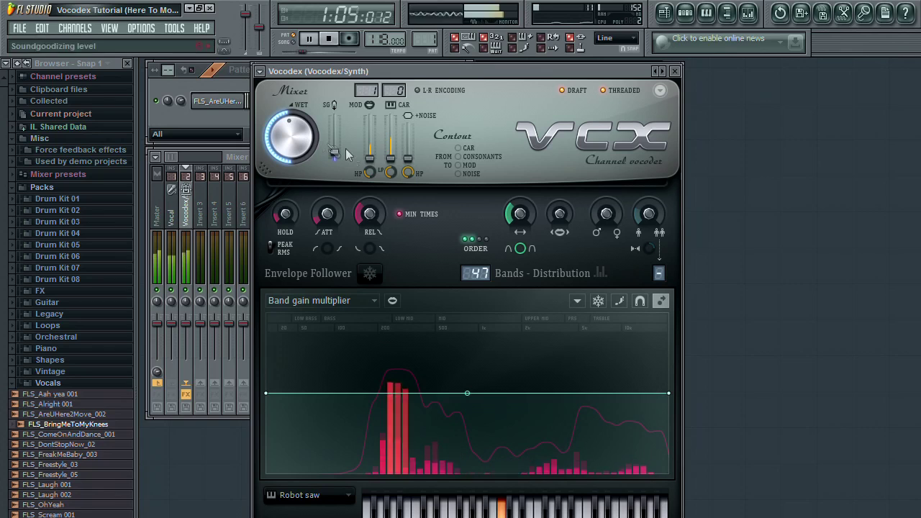